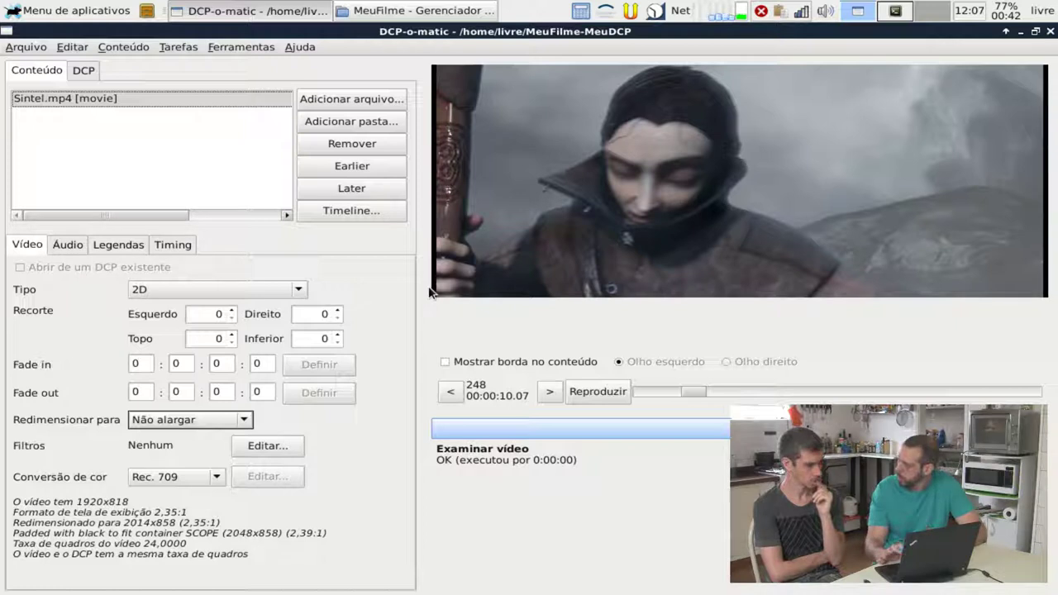
Try scaling the Sintel.mp4 video to SCOPE, and return the scaling to "Não alargar"
click(242, 421)
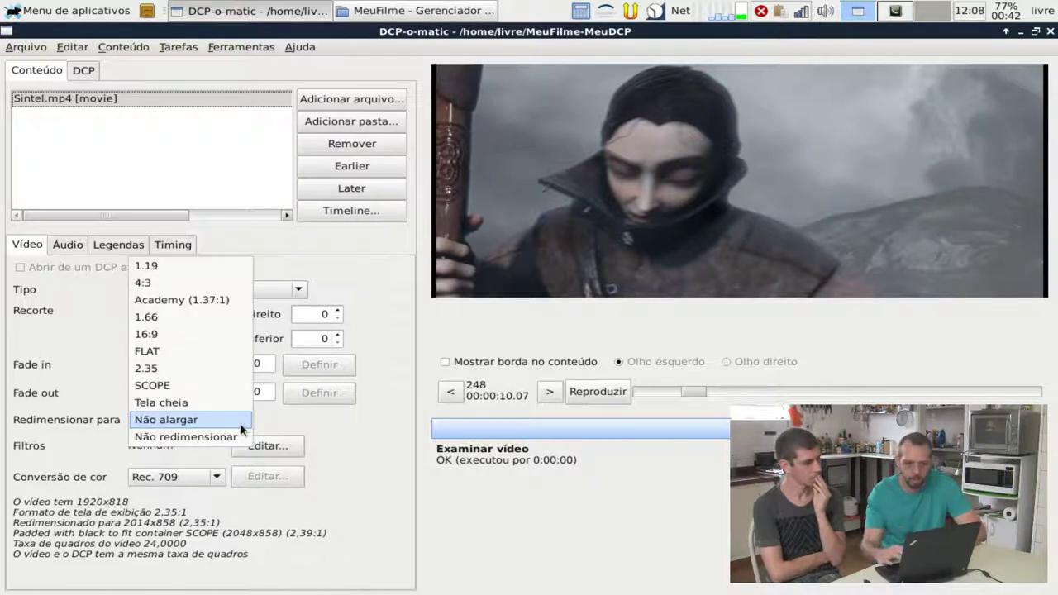
click(187, 385)
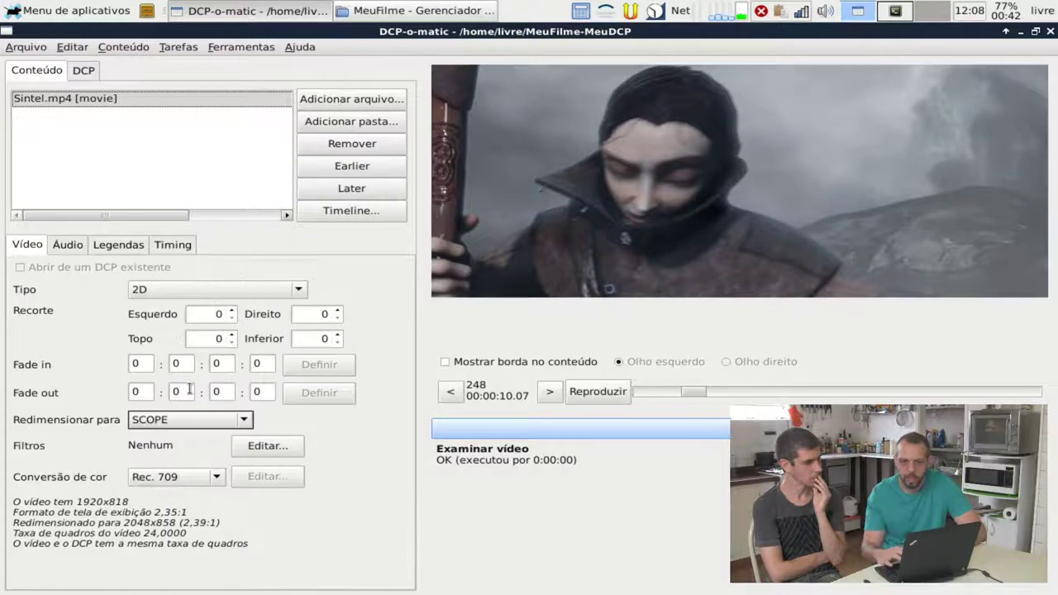
click(235, 413)
click(207, 448)
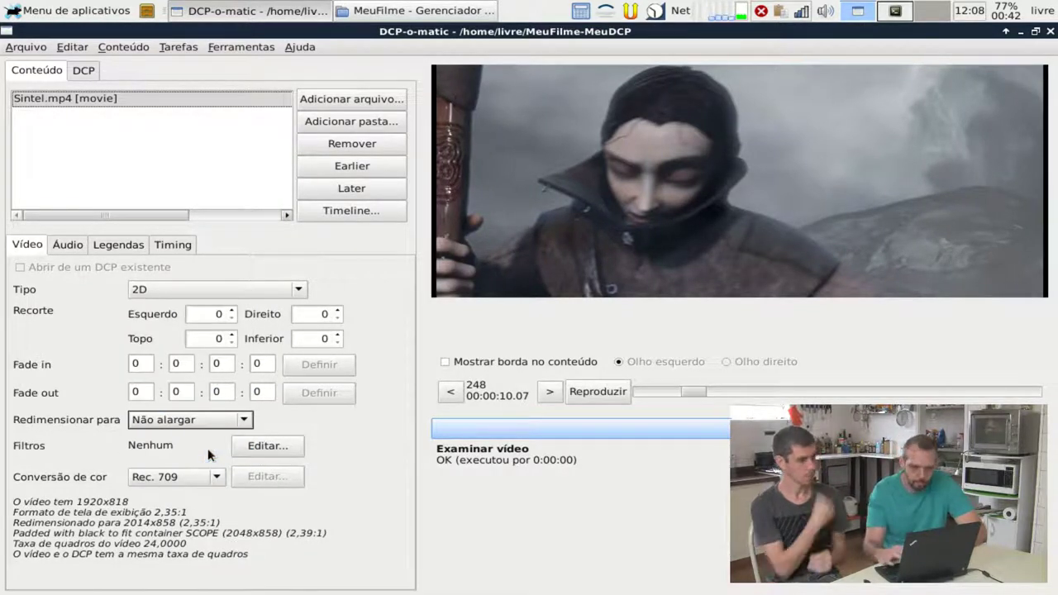
Review the available video filters without enabling any, and examine the colour conversion presets, keeping Rec. 709 selected
click(269, 451)
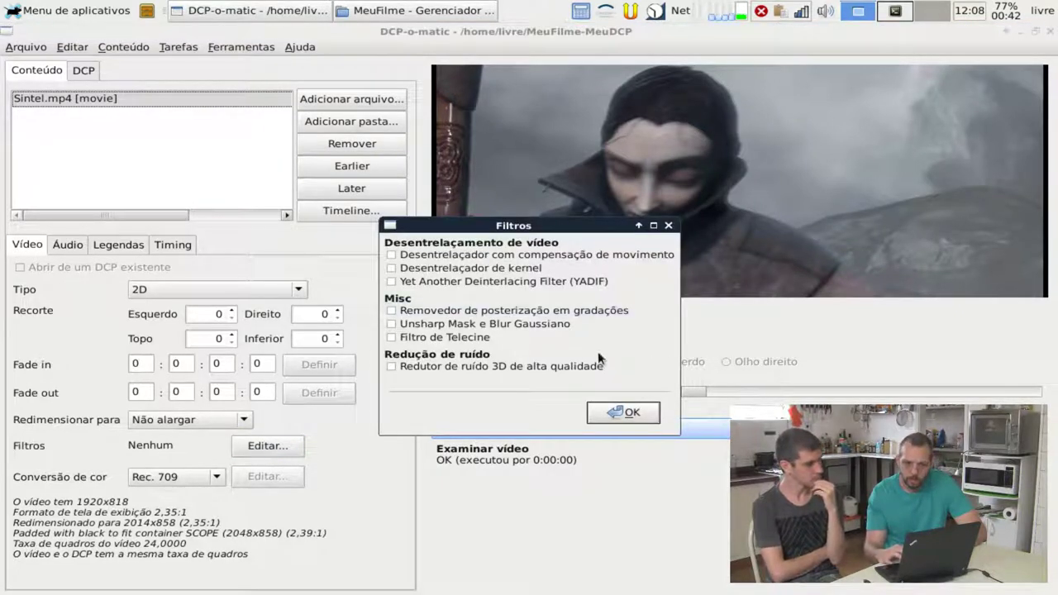
click(621, 411)
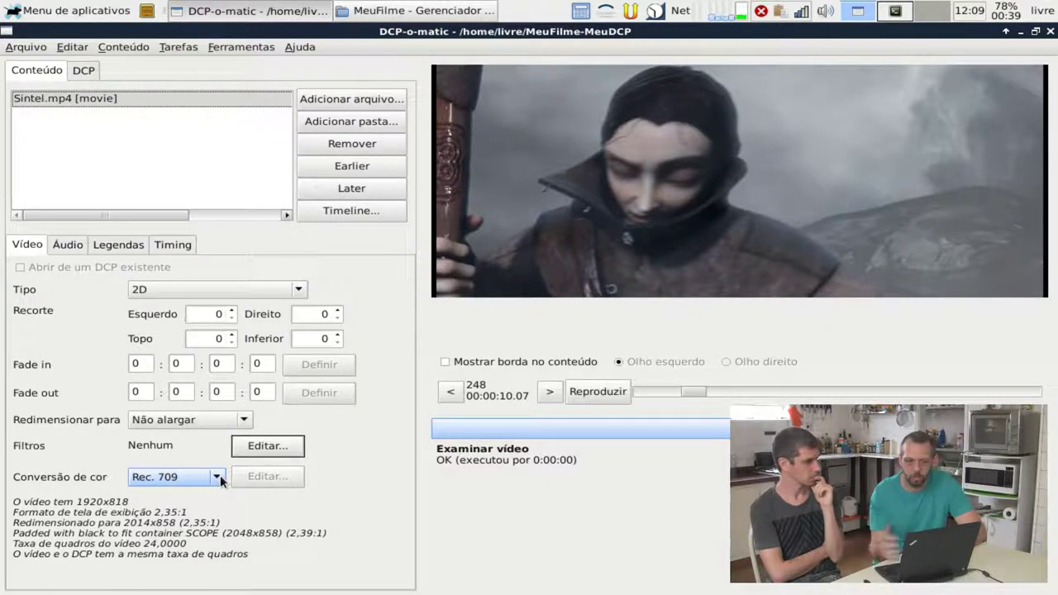
click(218, 477)
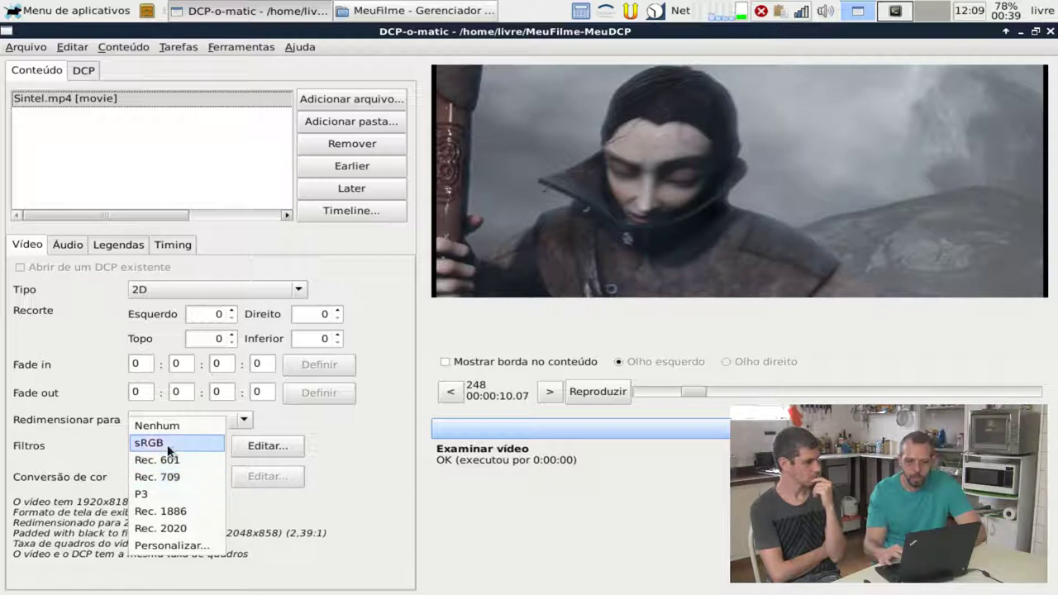
click(166, 477)
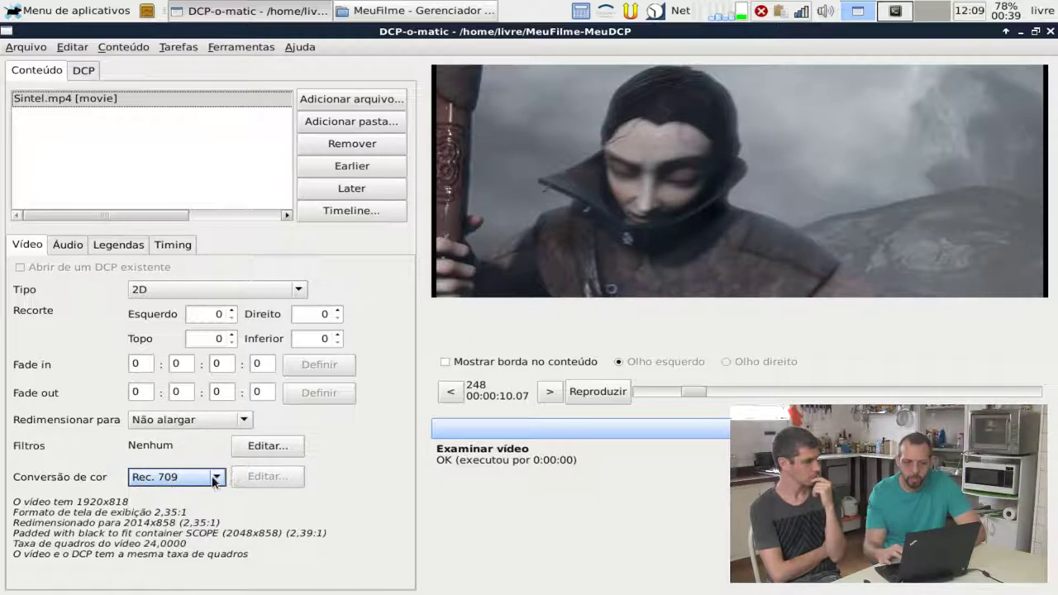
click(214, 478)
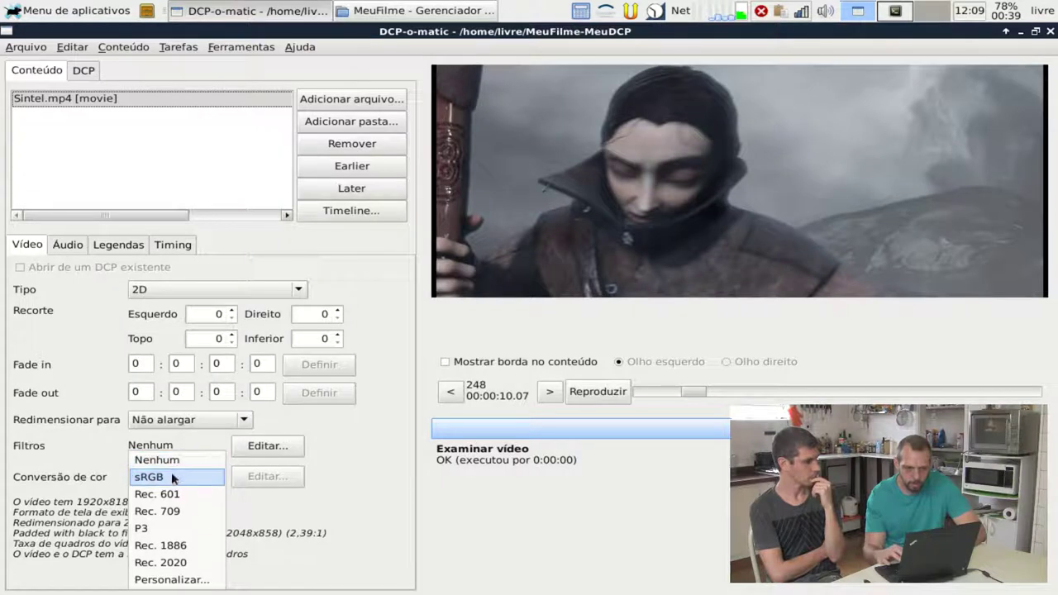
click(116, 444)
click(211, 474)
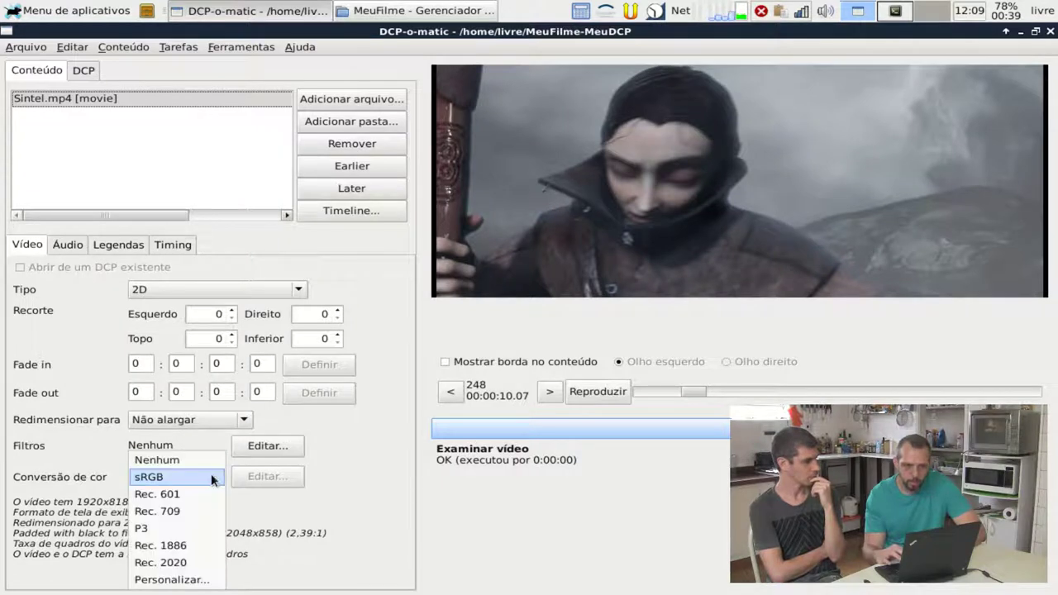
click(174, 510)
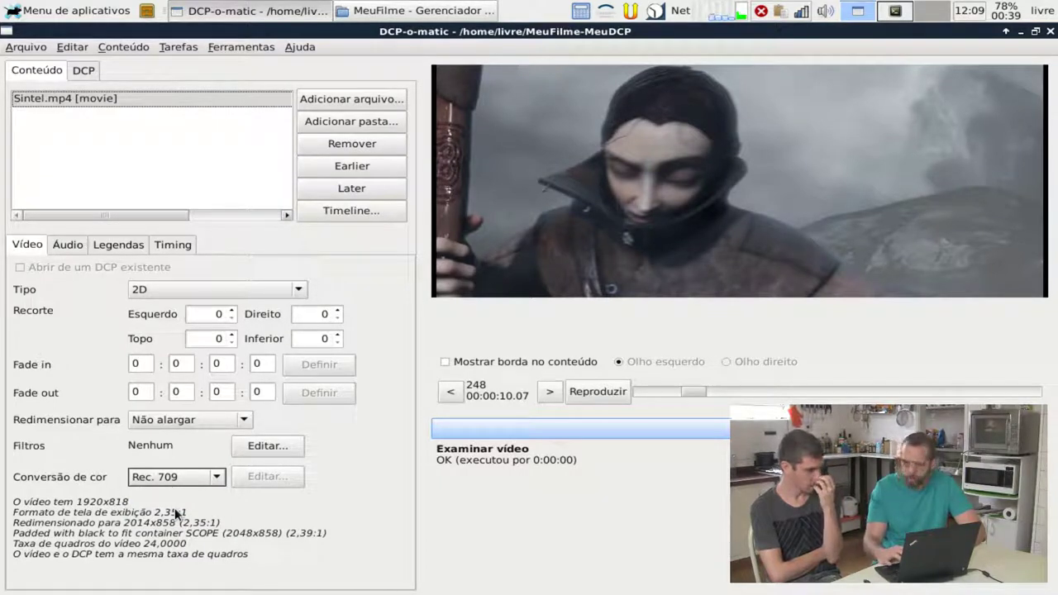
click(217, 477)
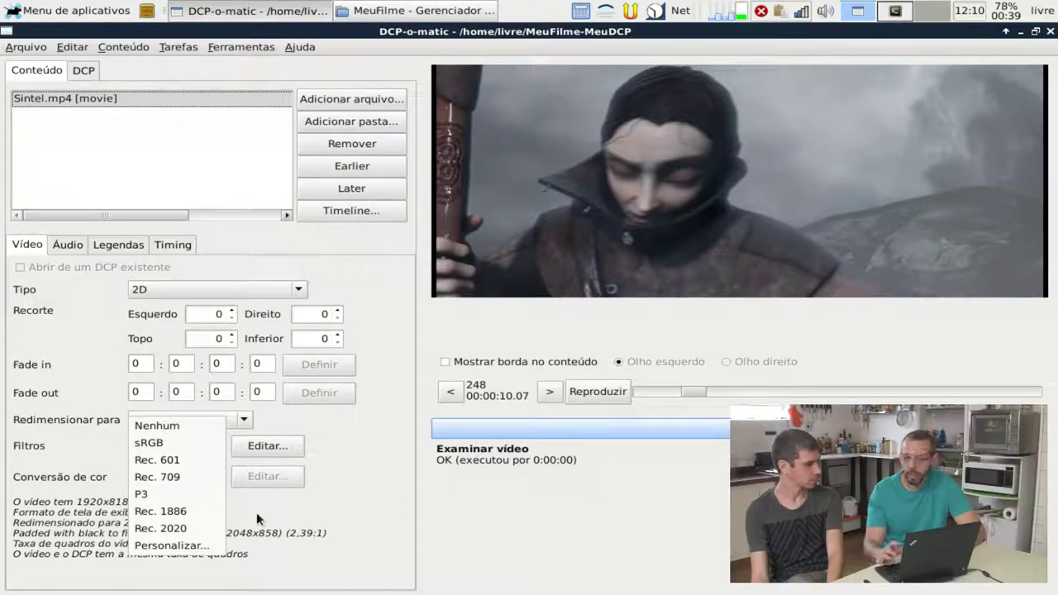
click(275, 509)
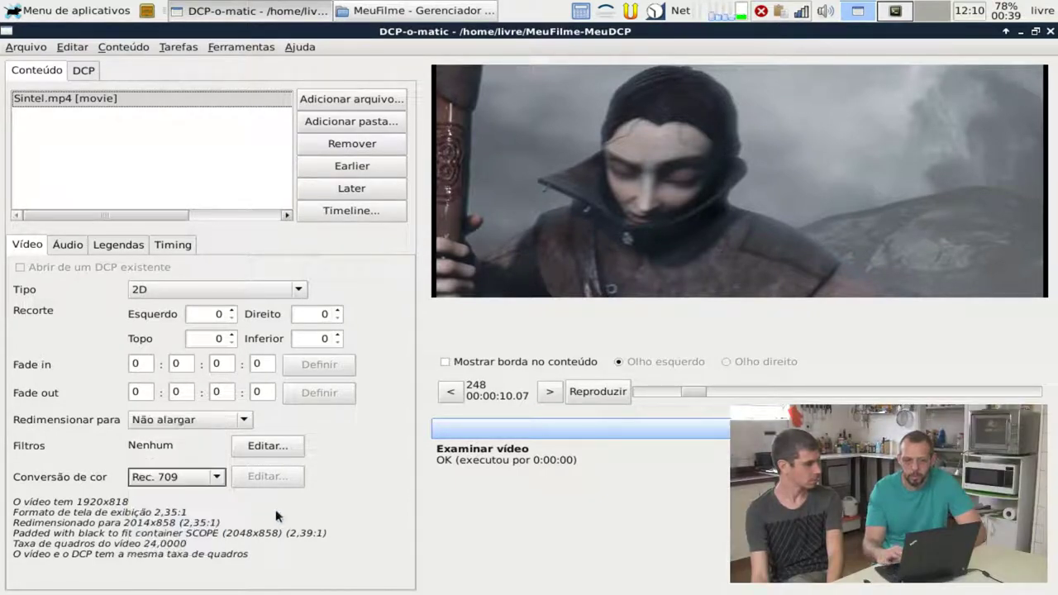
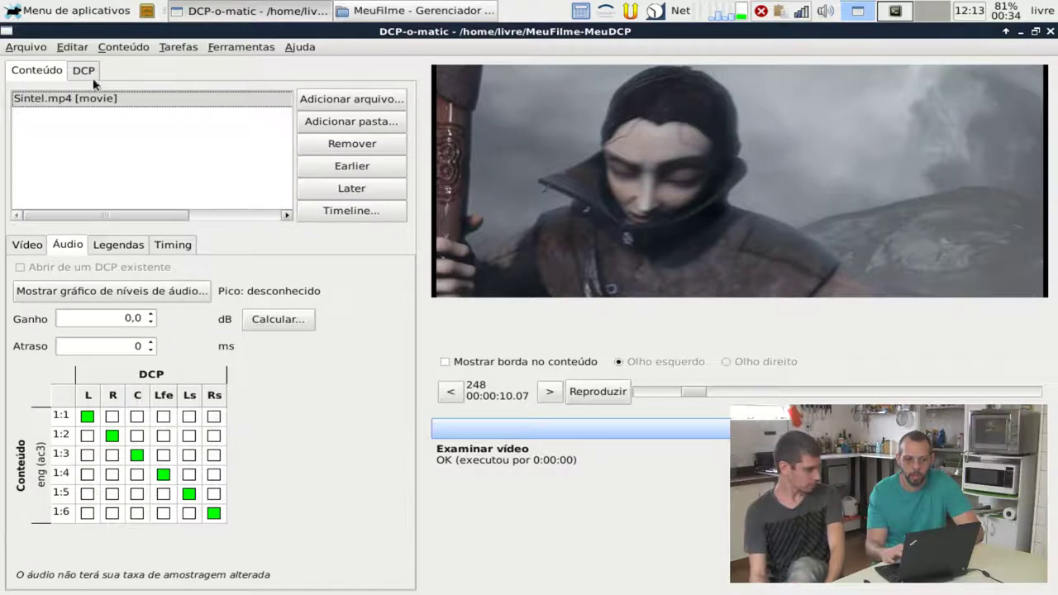
Check the audio channel setting of the DCP and return to the content's audio channel mapping
click(87, 72)
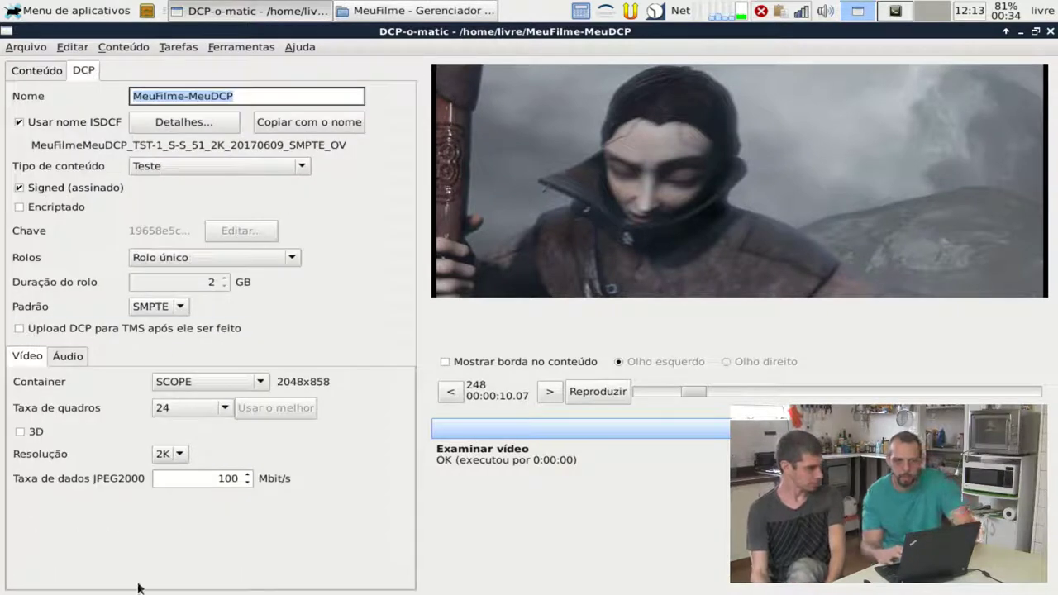
click(68, 356)
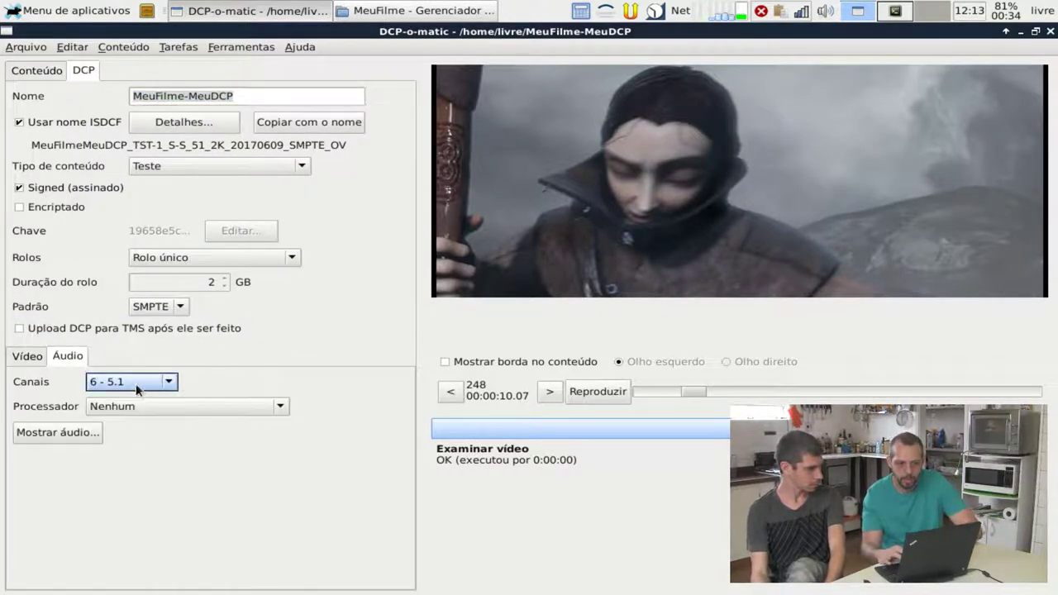
click(37, 70)
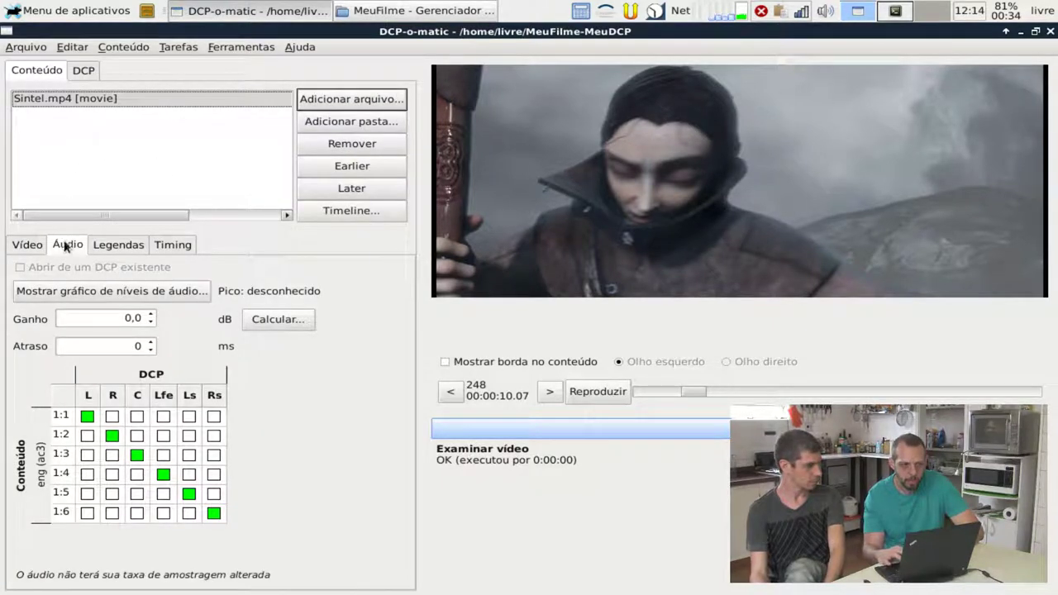
Route content audio channel 1:1 to the DCP's C and R channels in addition to L
click(137, 417)
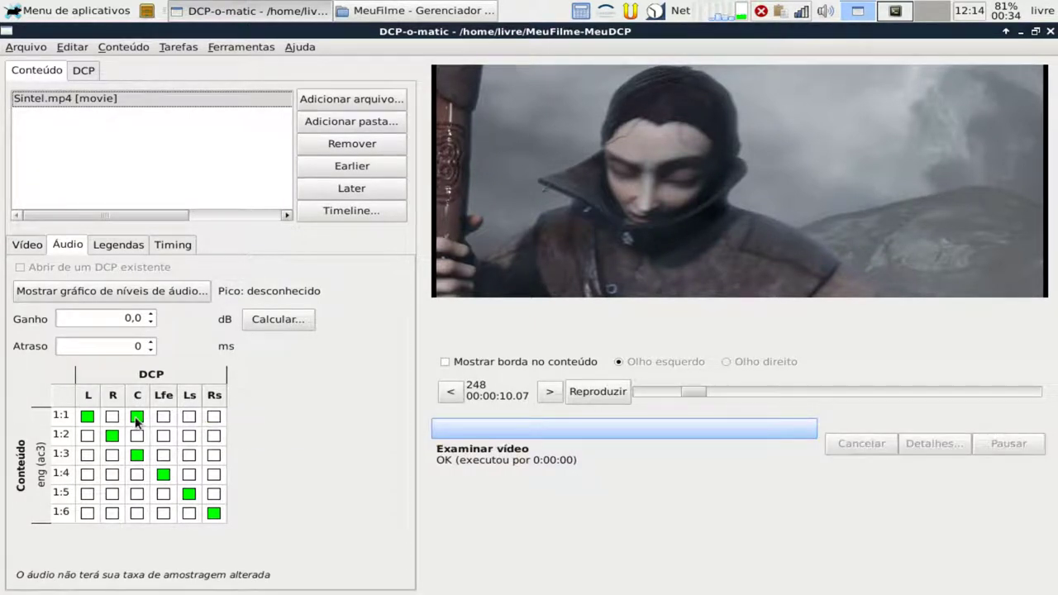
click(112, 416)
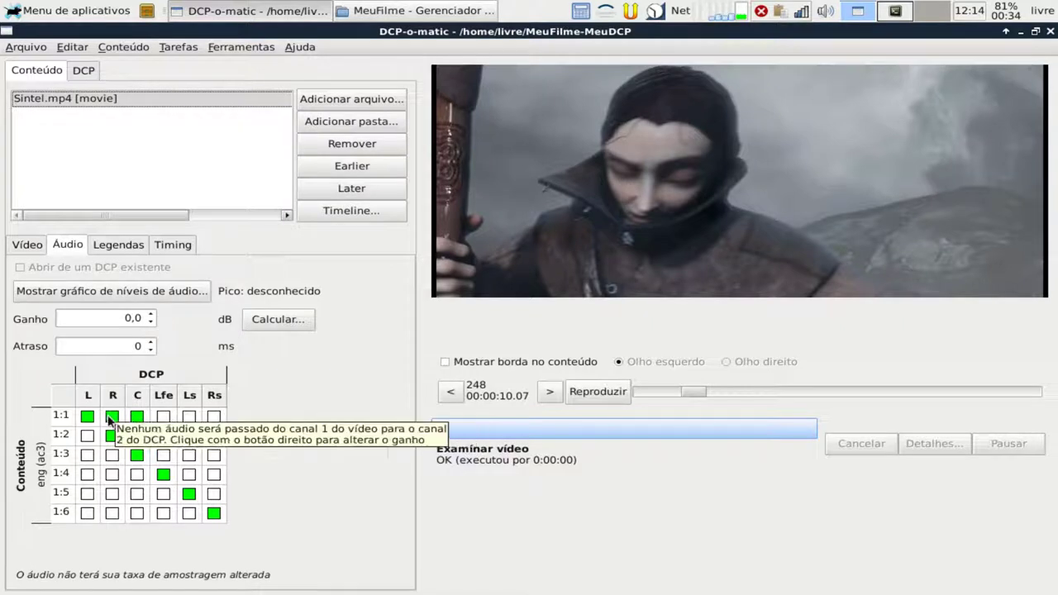
click(89, 418)
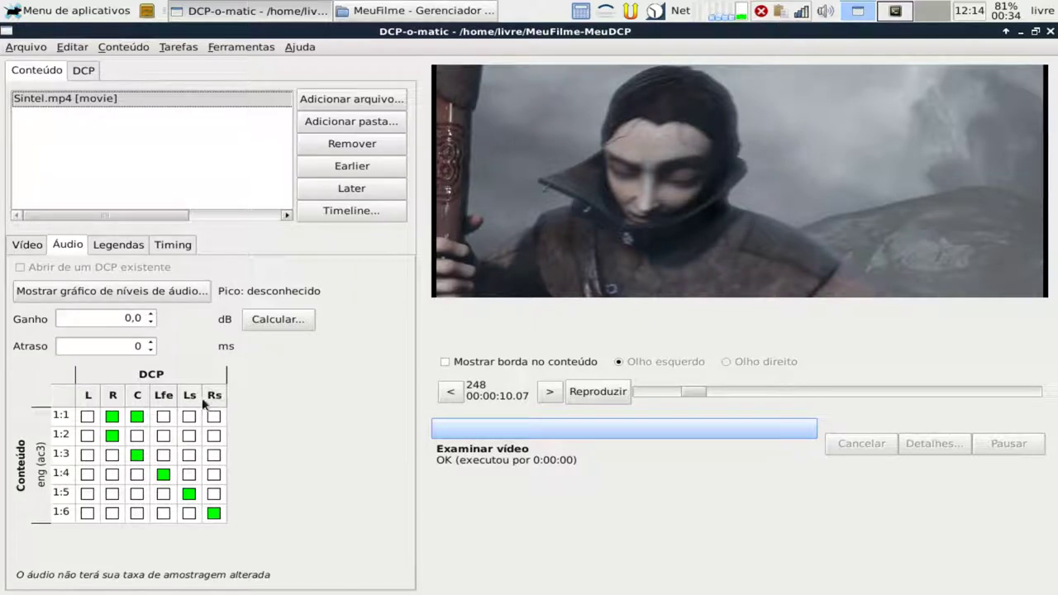
click(87, 416)
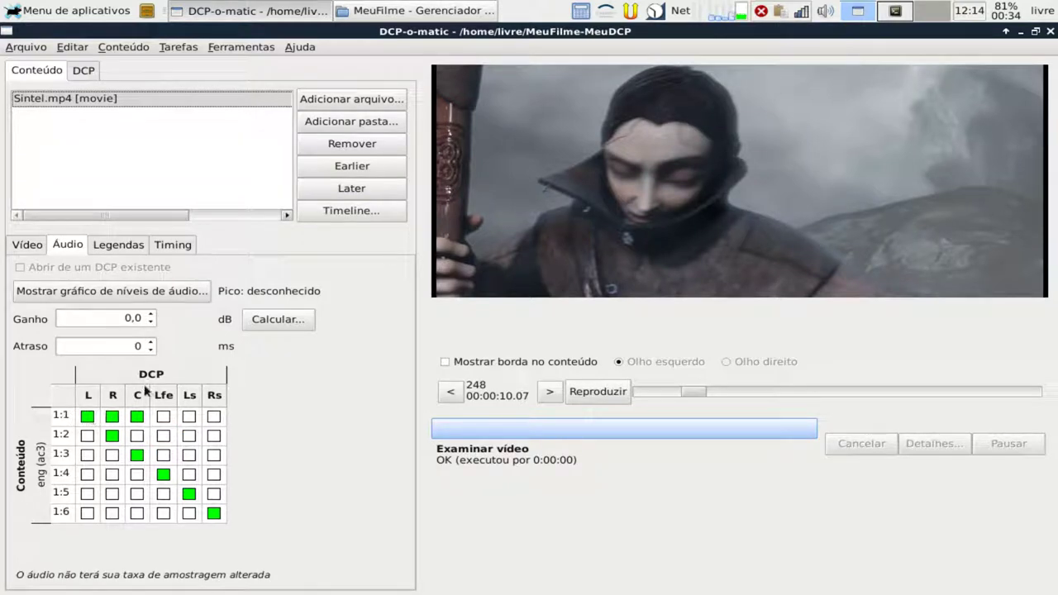
Remap the content audio so that channel 1:1 feeds only C, 1:2 feeds only L and 1:3 feeds only R
click(112, 435)
click(86, 436)
click(92, 417)
click(113, 415)
click(112, 454)
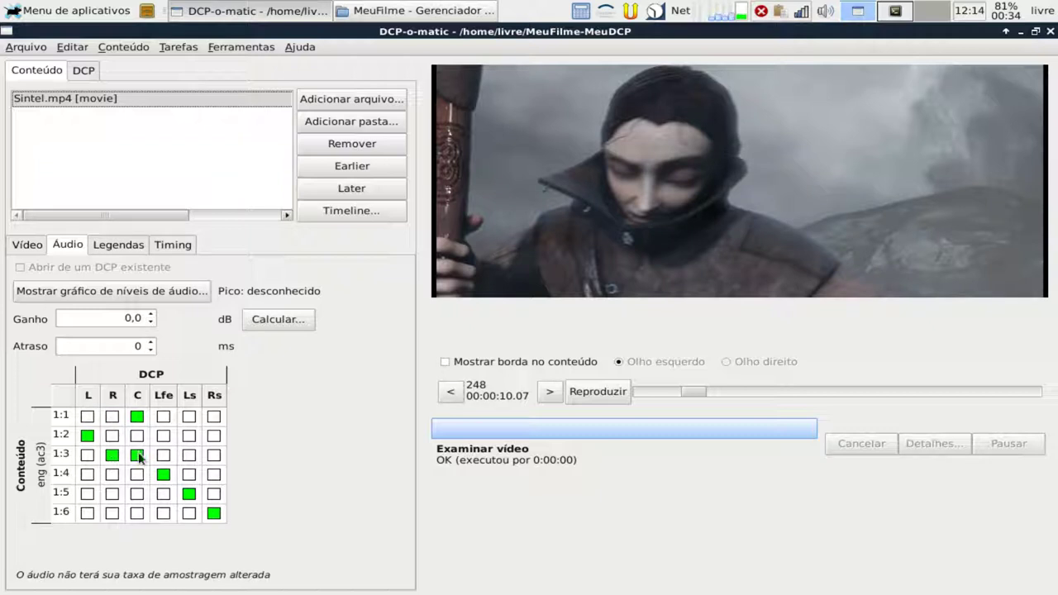
click(138, 455)
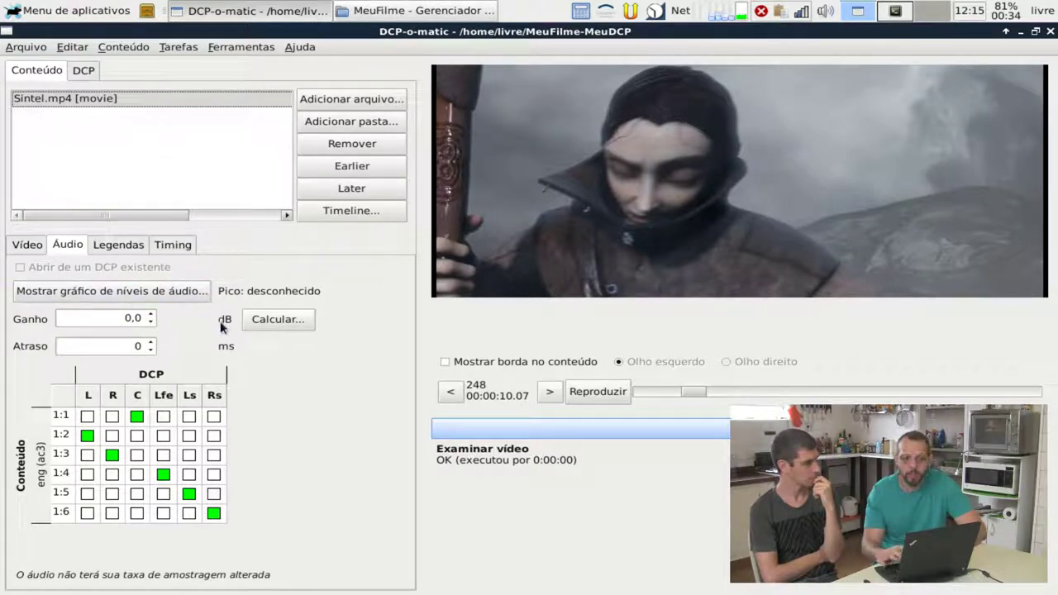
Examine the audio level graph, toggling the Lfe (sub) curve off and on, and close it
click(168, 292)
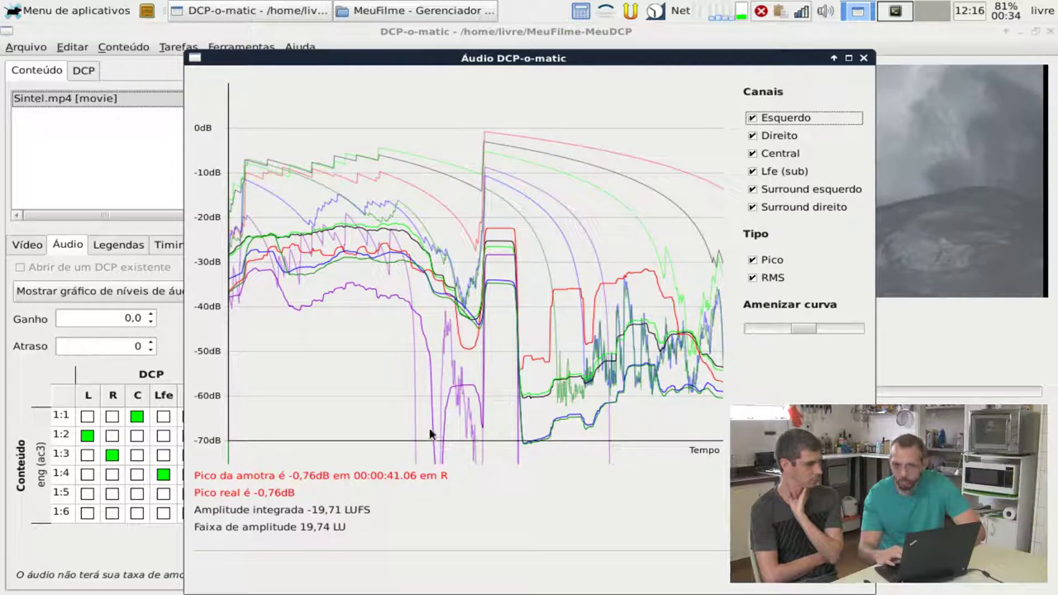
click(752, 172)
click(751, 172)
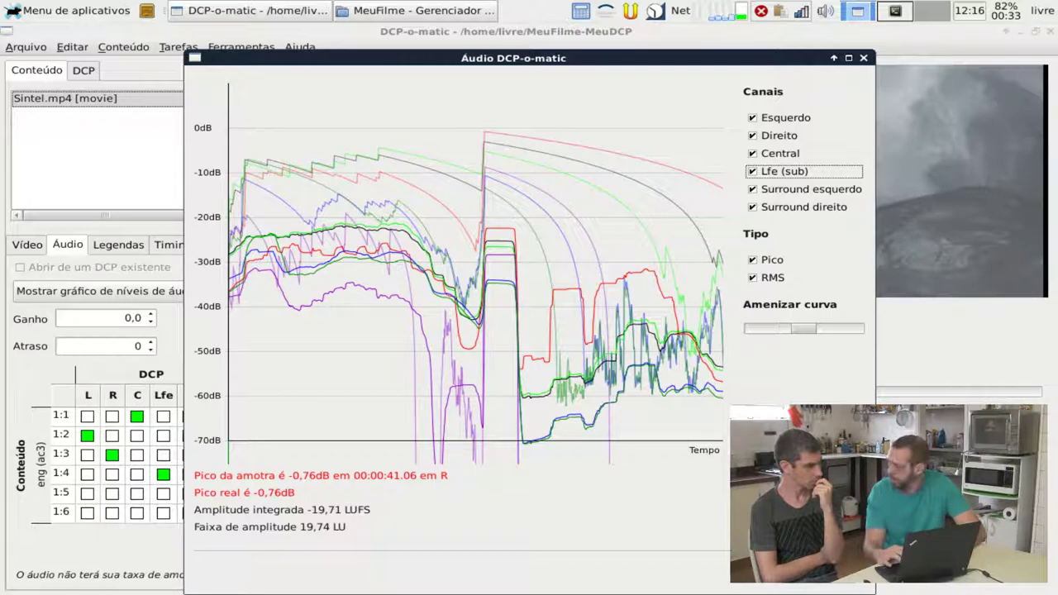
key(alt+F4)
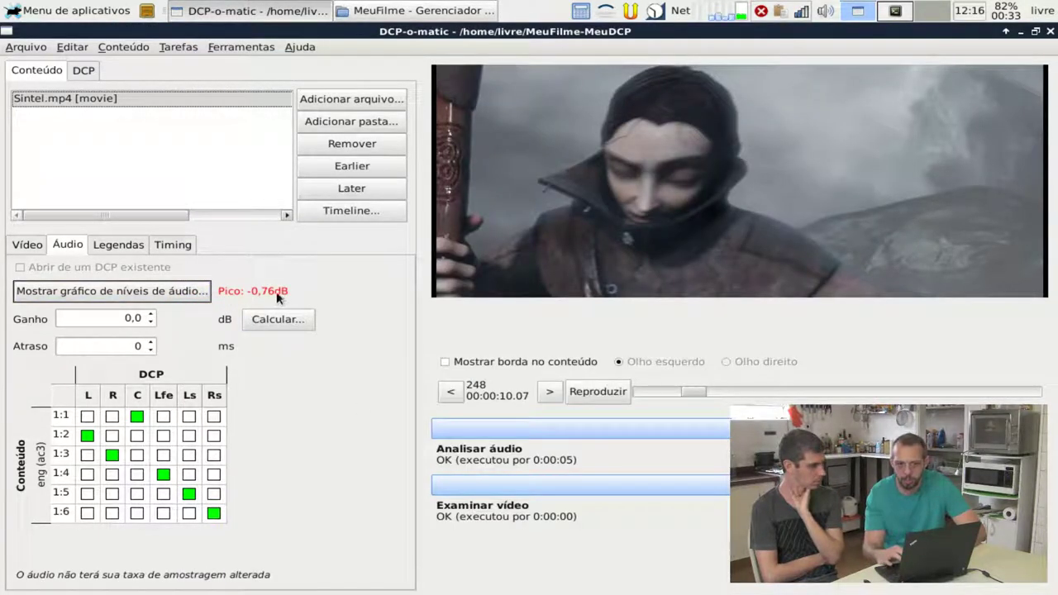
Lower the content's audio gain to -2,5 dB
click(151, 322)
click(150, 322)
click(150, 322)
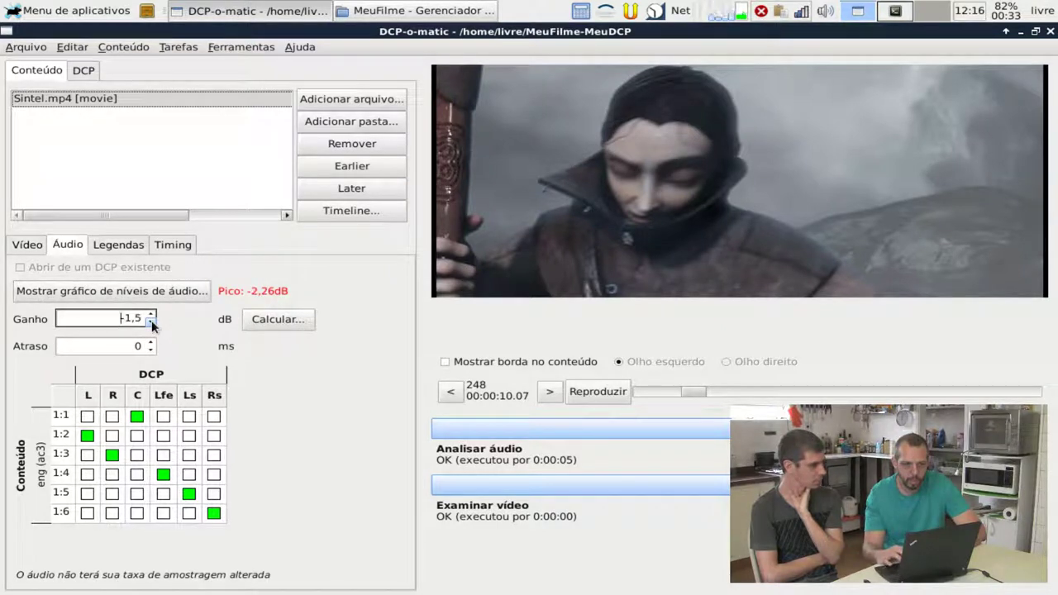
click(151, 322)
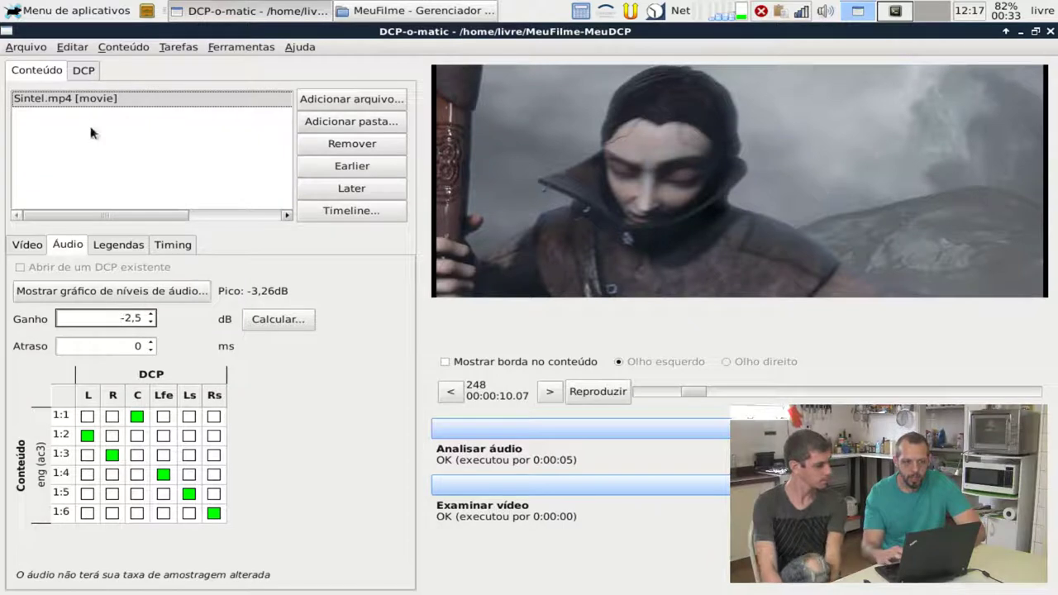
Review the subtitle, timing, audio and video settings of the Sintel.mp4 content
click(117, 244)
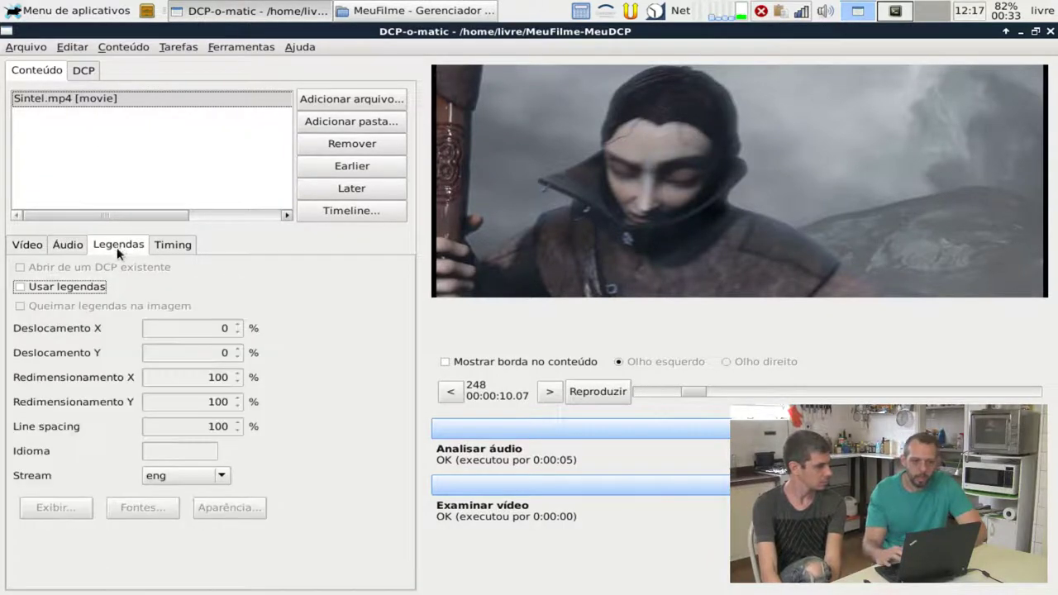
click(47, 286)
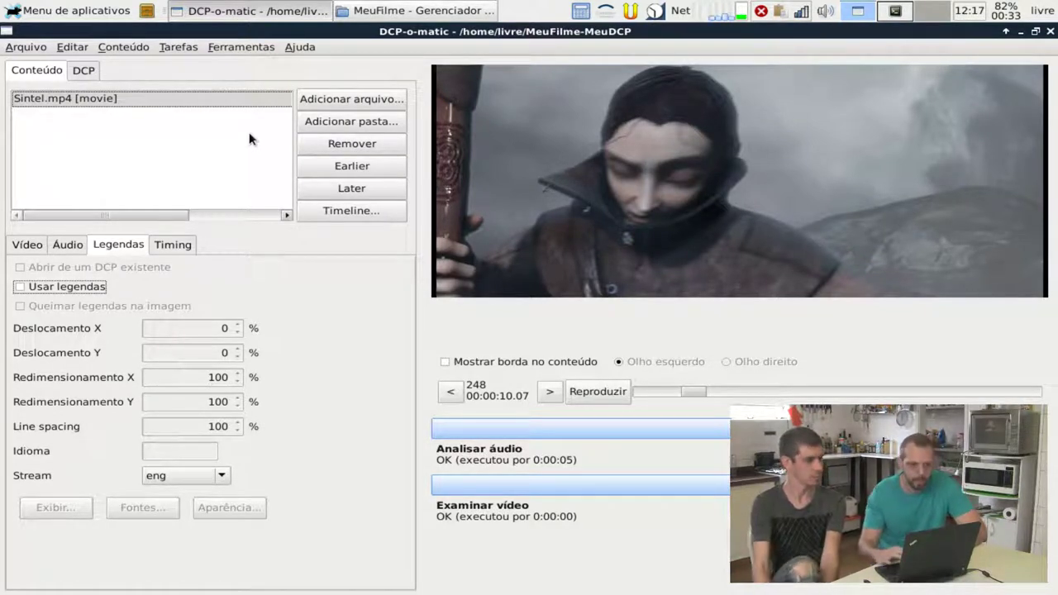
click(177, 247)
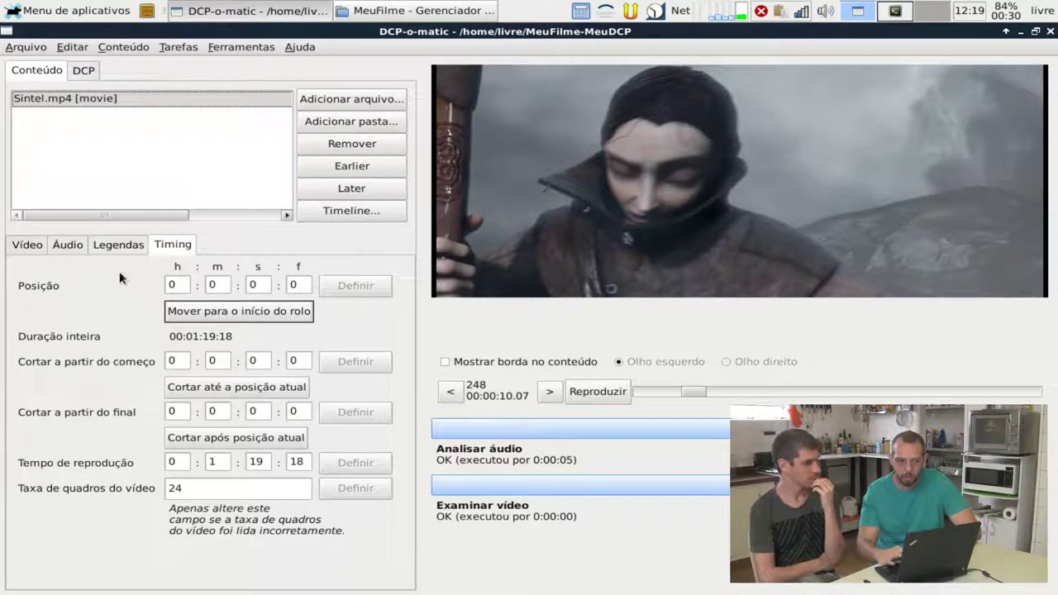
click(106, 244)
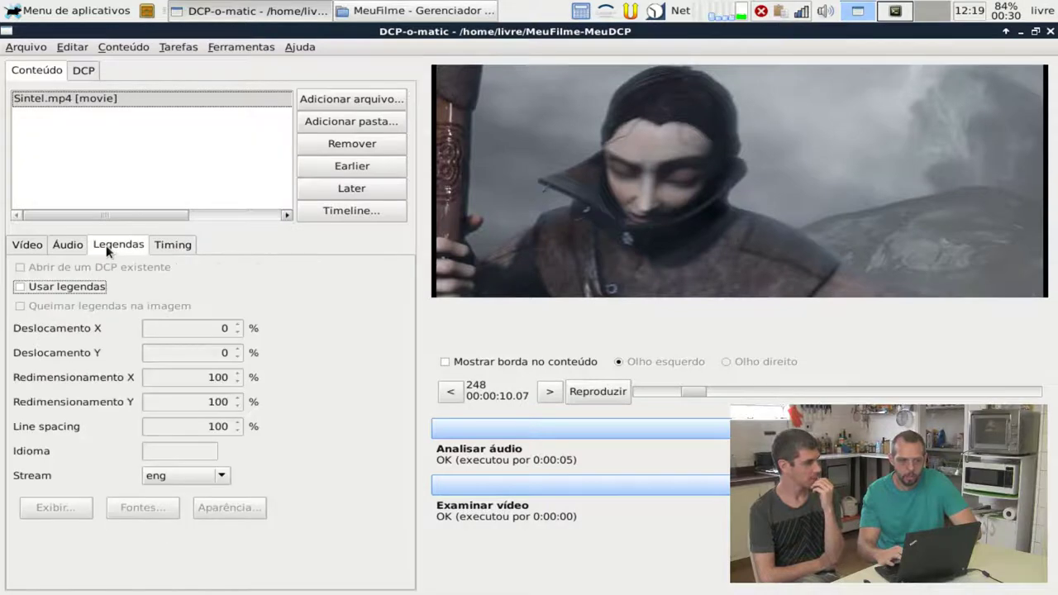
click(60, 245)
click(25, 247)
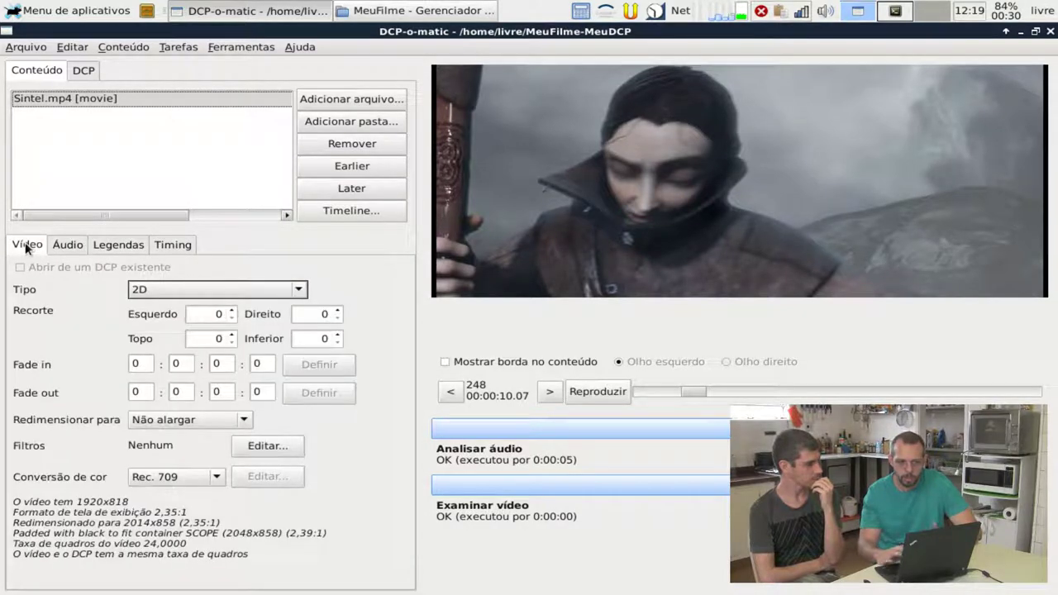
Start making the DCP of MeuFilme-MeuDCP and display the DCP's video settings
click(83, 71)
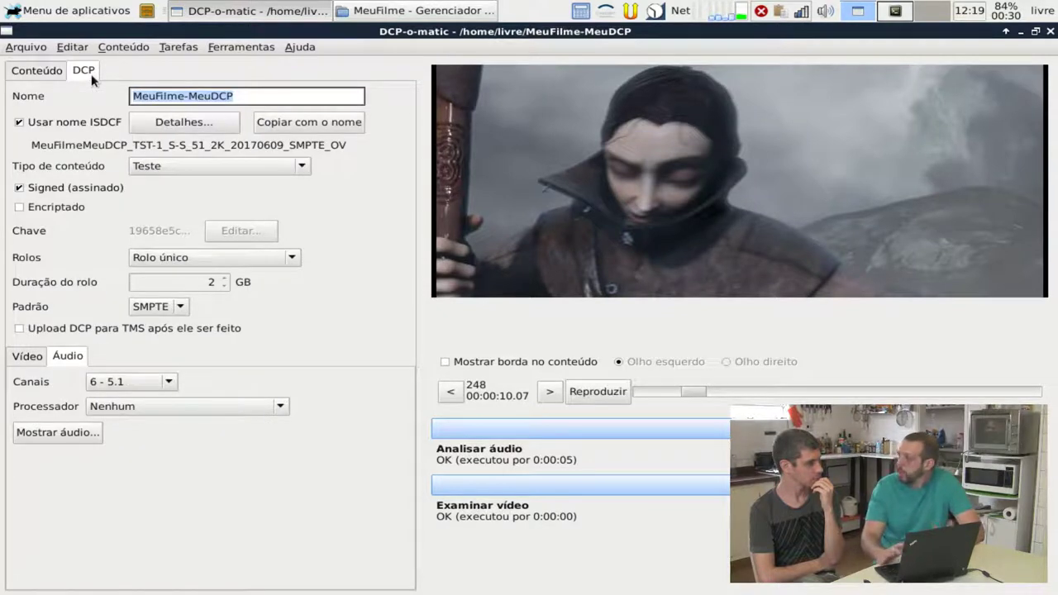
click(136, 50)
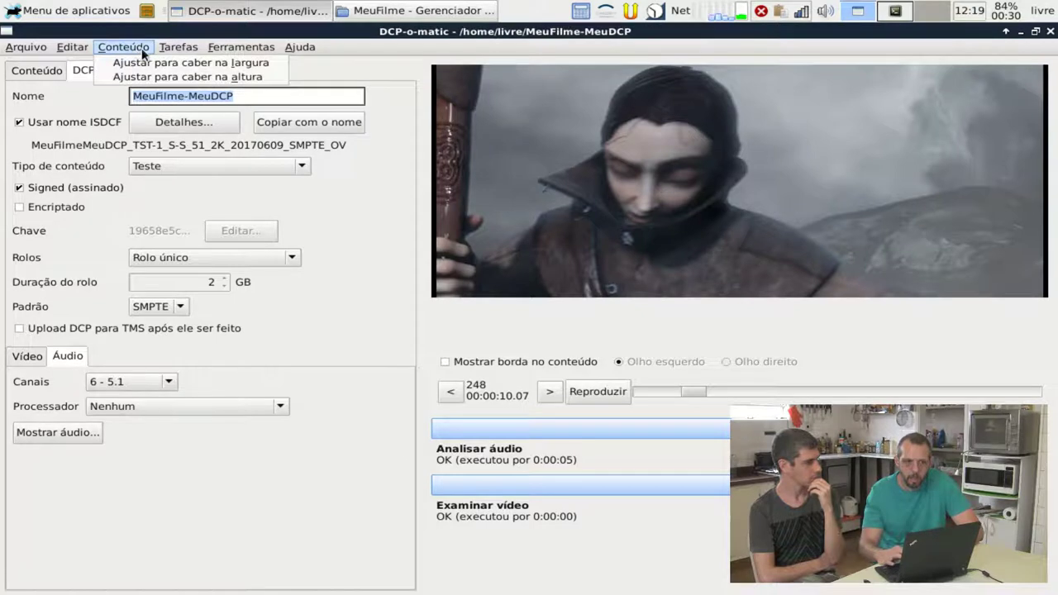
mouse_move(177, 48)
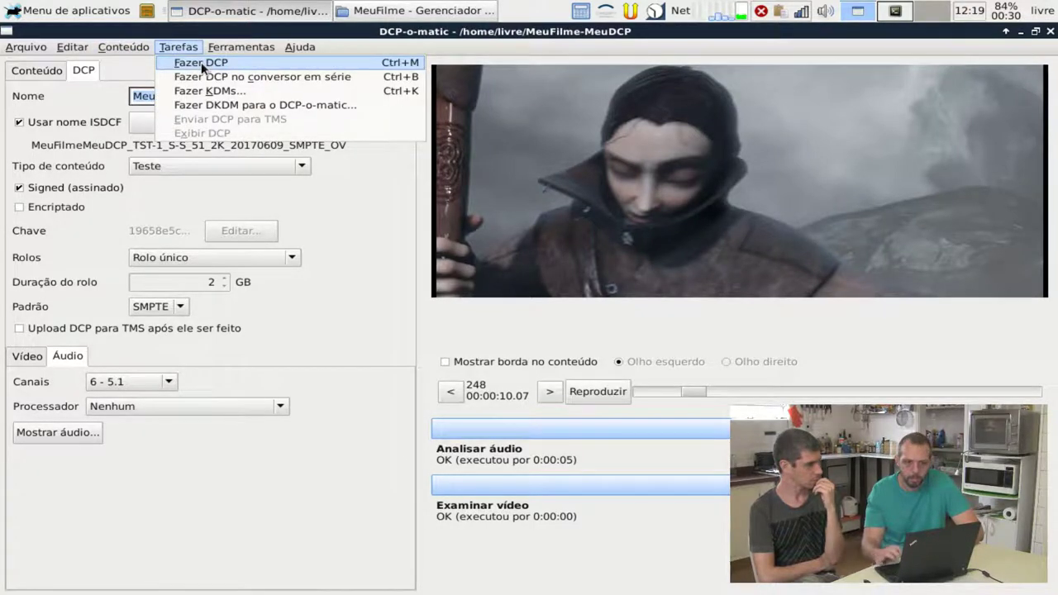
click(202, 64)
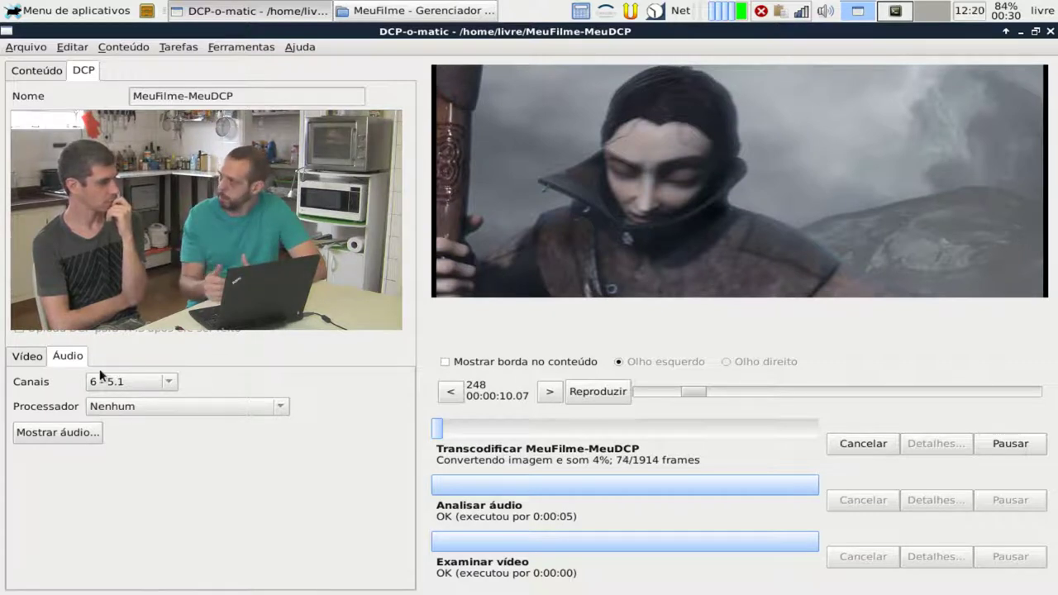
click(28, 359)
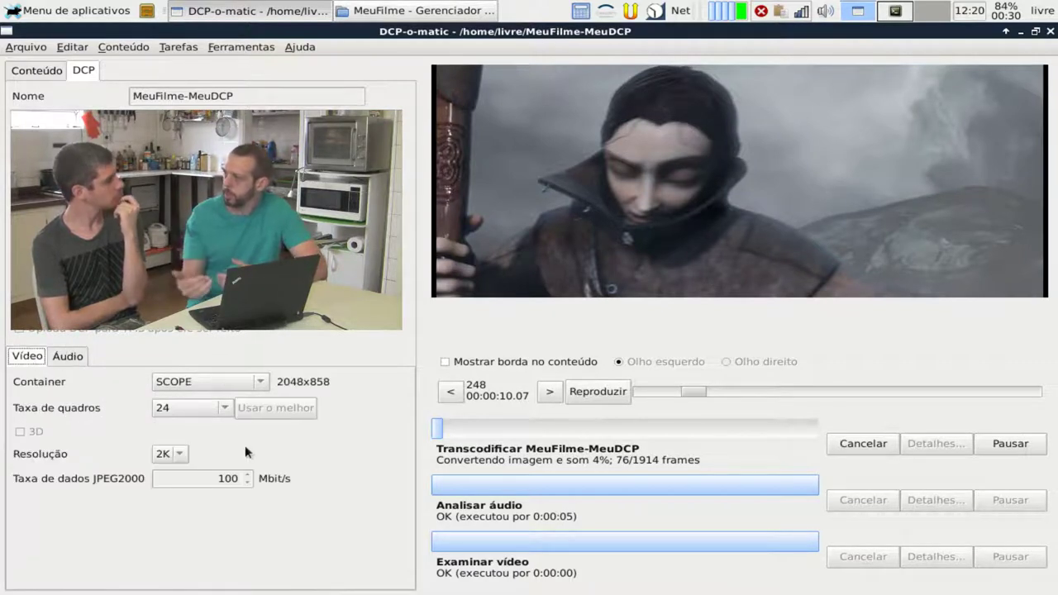